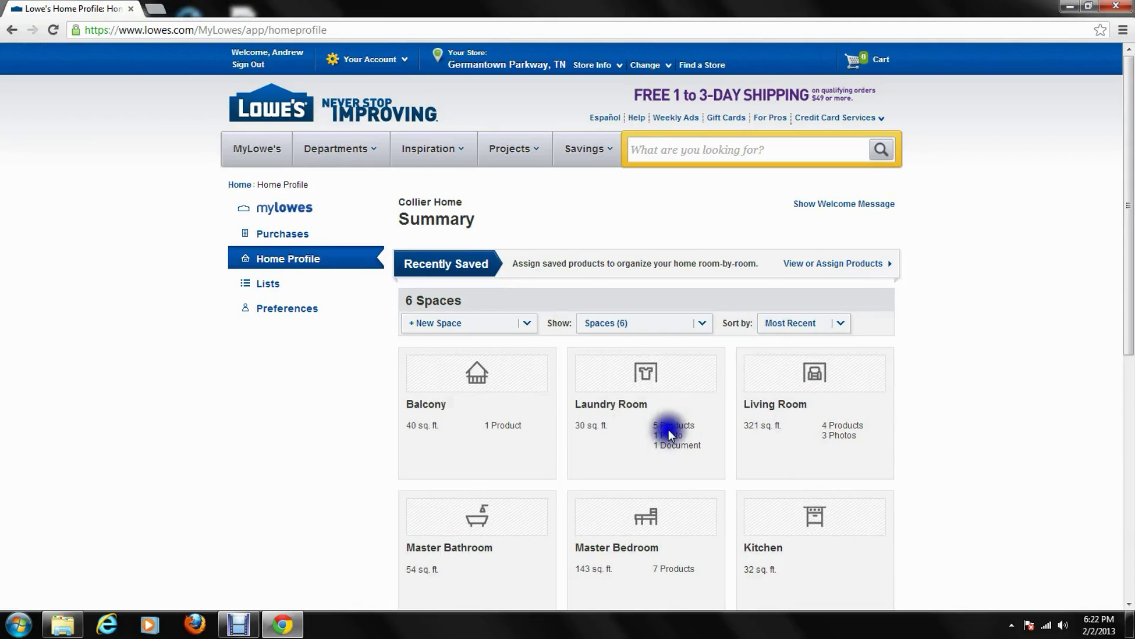
- Open the Purchases page from the MyLowe's sidebar to see the last 30 days of purchases
left_click(282, 237)
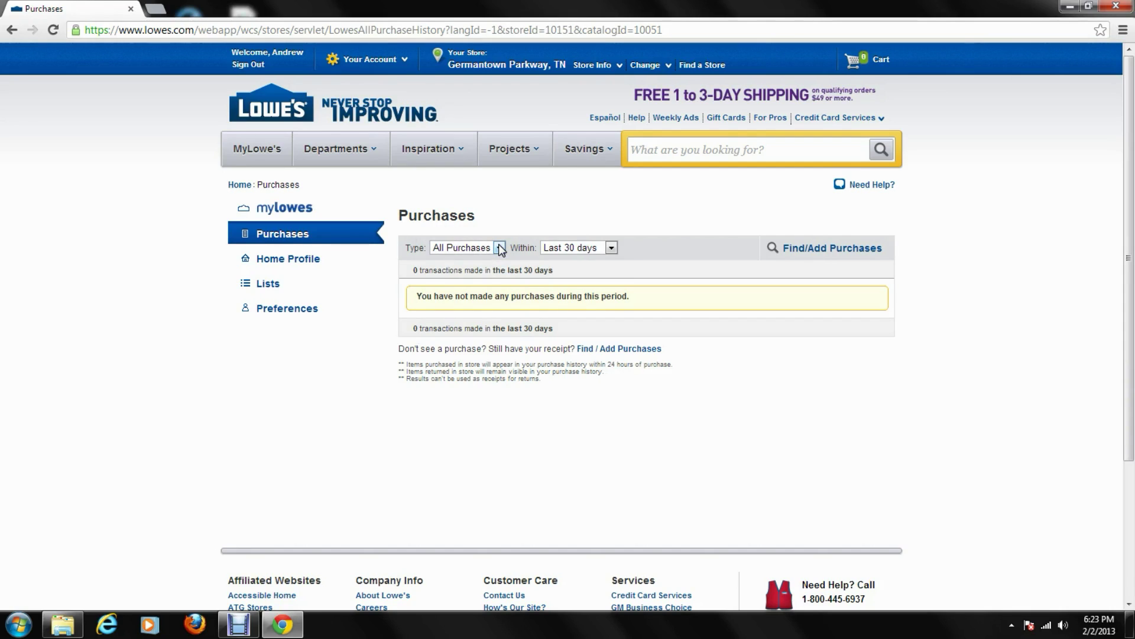
left_click(499, 248)
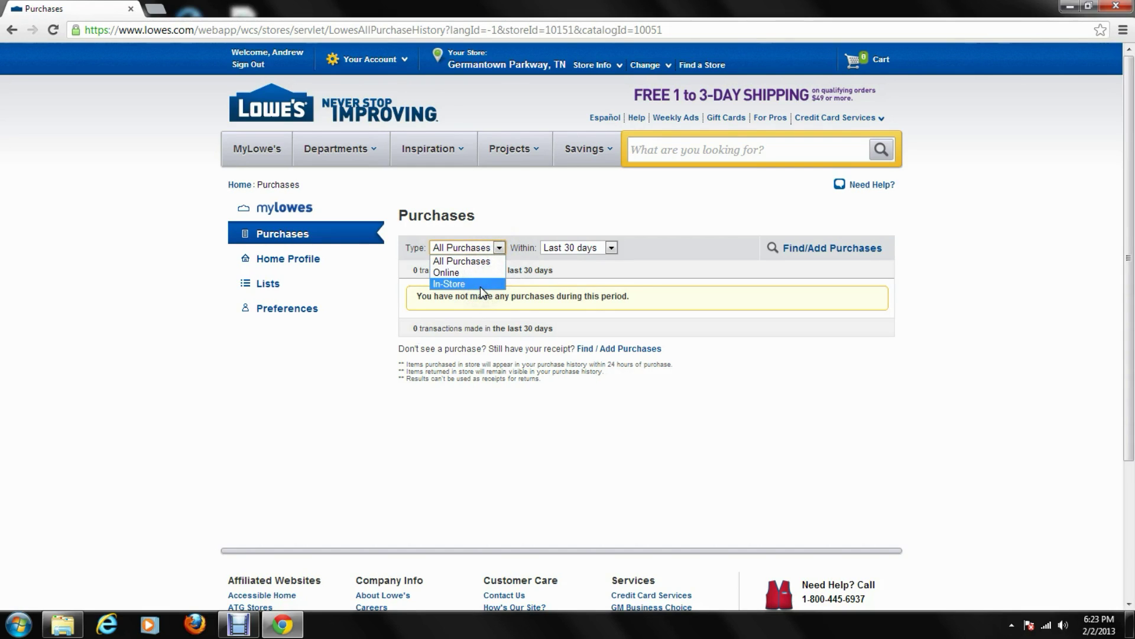
- Keep All Purchases as the type and change the time range to Last 6 months
left_click(507, 249)
left_click(461, 250)
left_click(536, 244)
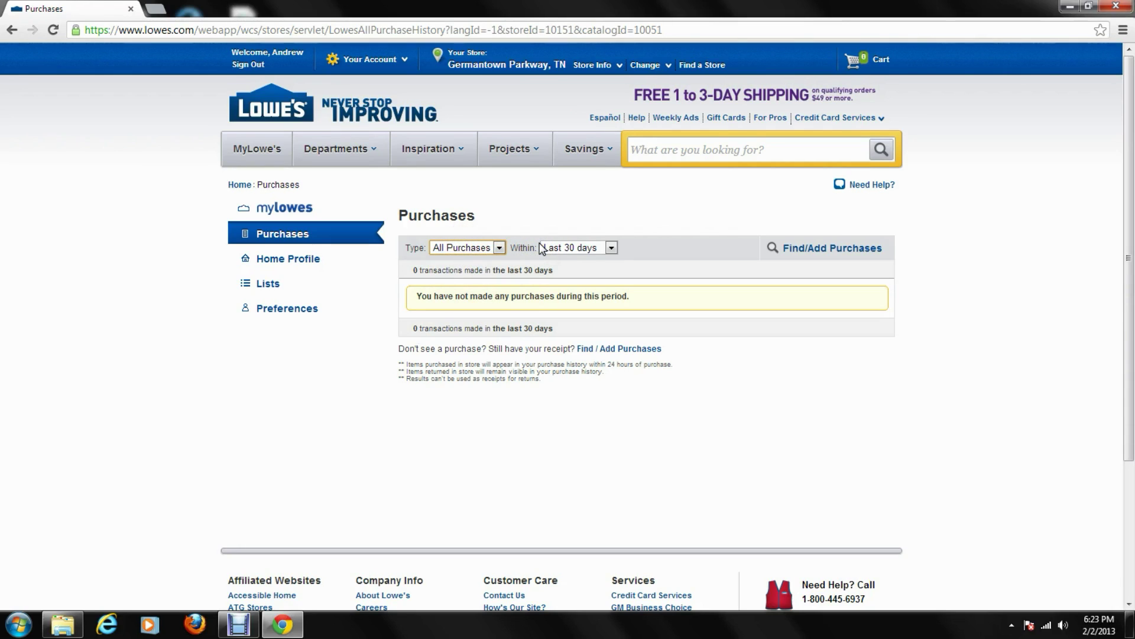
left_click(612, 248)
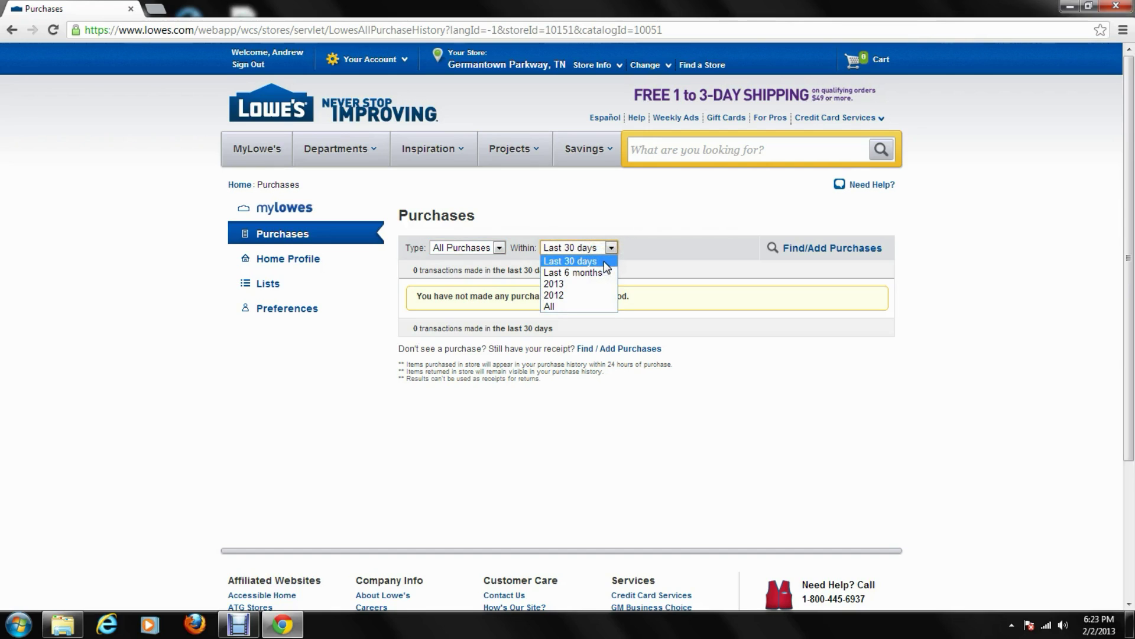
left_click(589, 277)
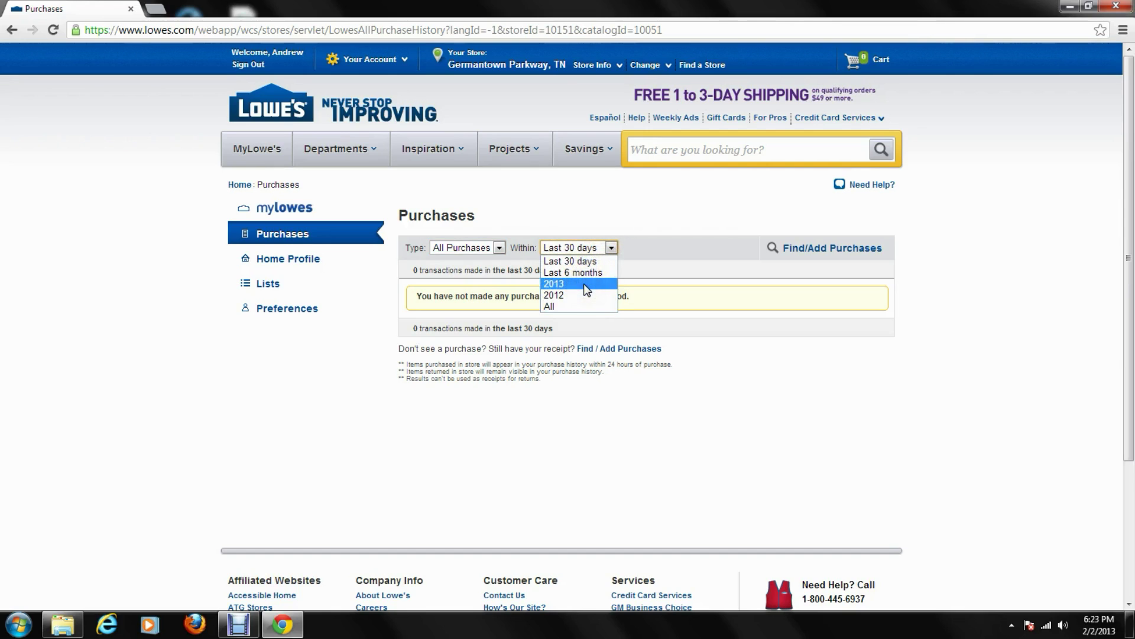
left_click(583, 307)
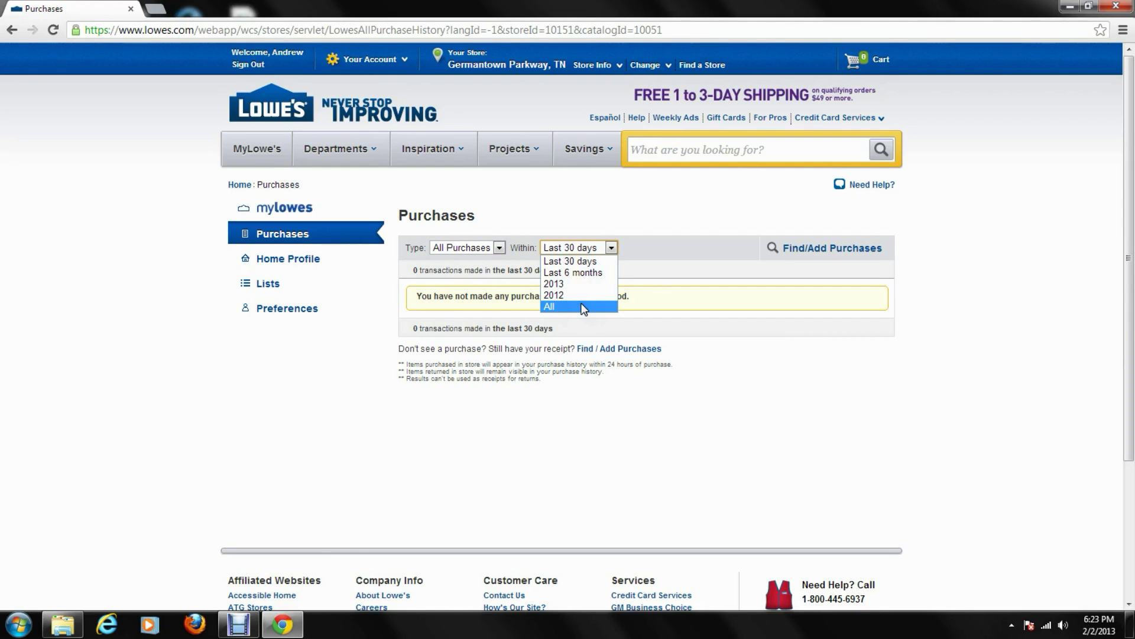
left_click(579, 274)
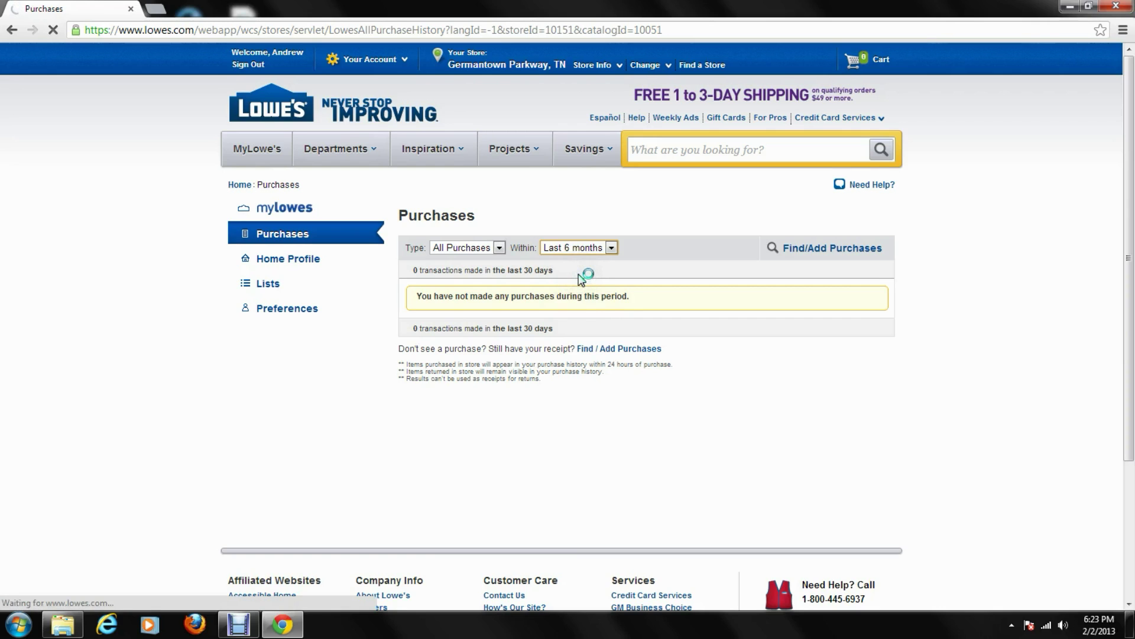
- Scroll the six-month purchase history down to the 6-item Sep 18, 2012 in-store order
scroll(524, 271, "down", 5)
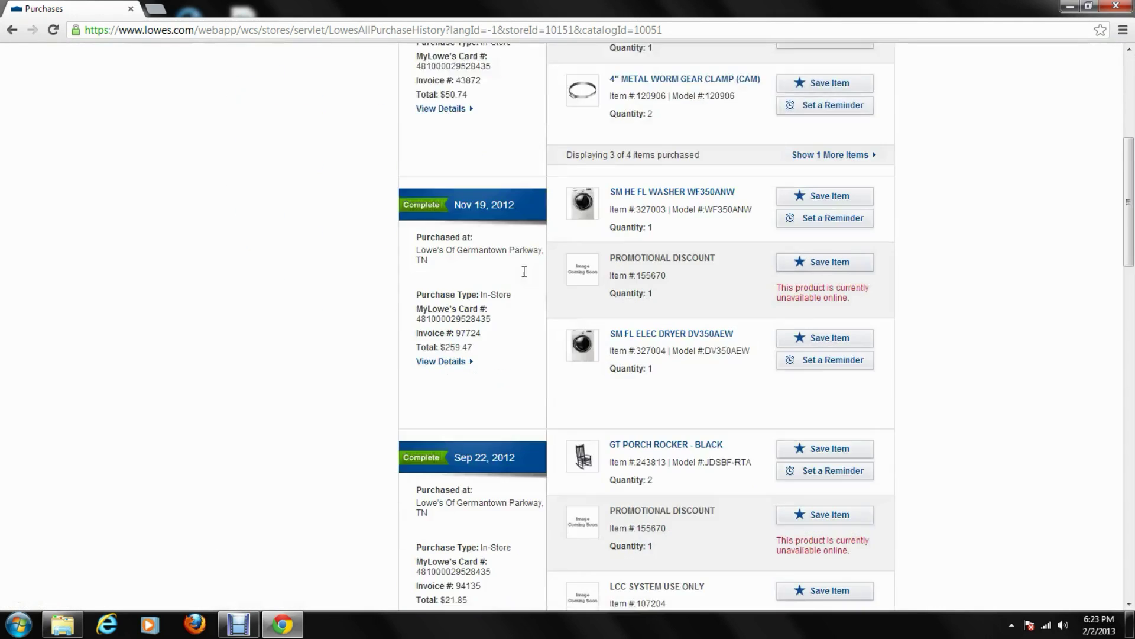
scroll(524, 271, "down", 7)
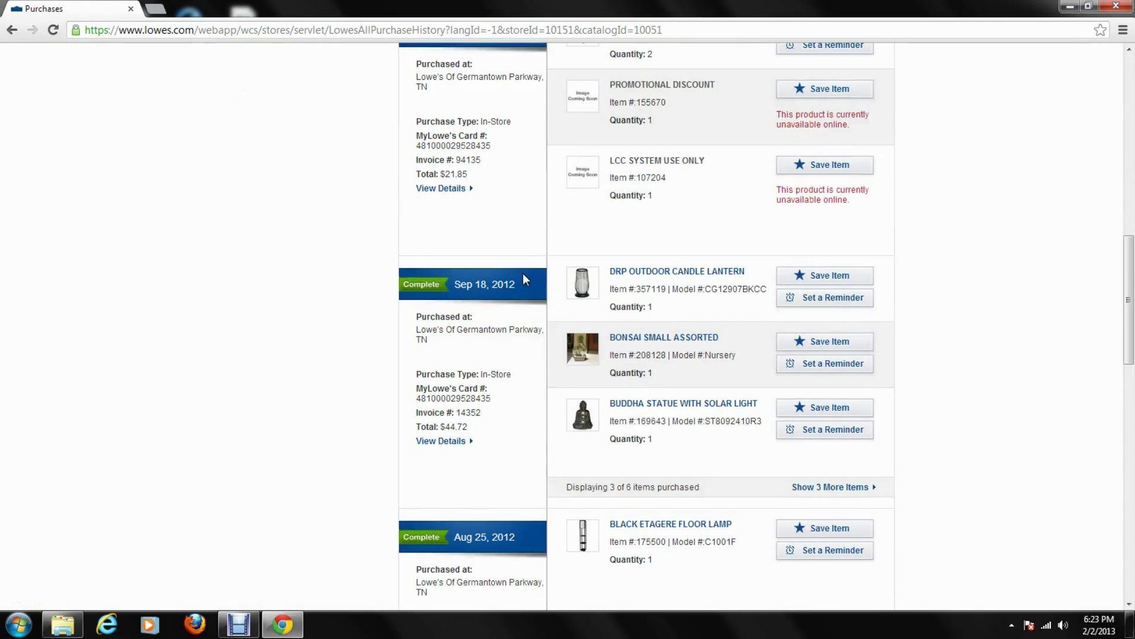
scroll(525, 279, "down", 4)
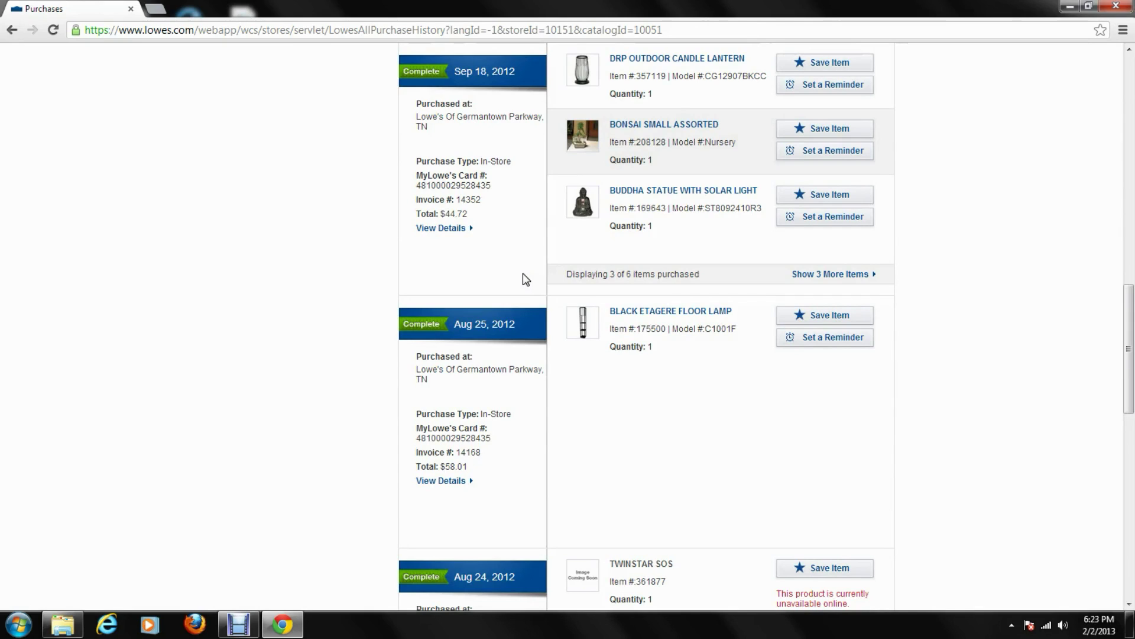
left_click(467, 142)
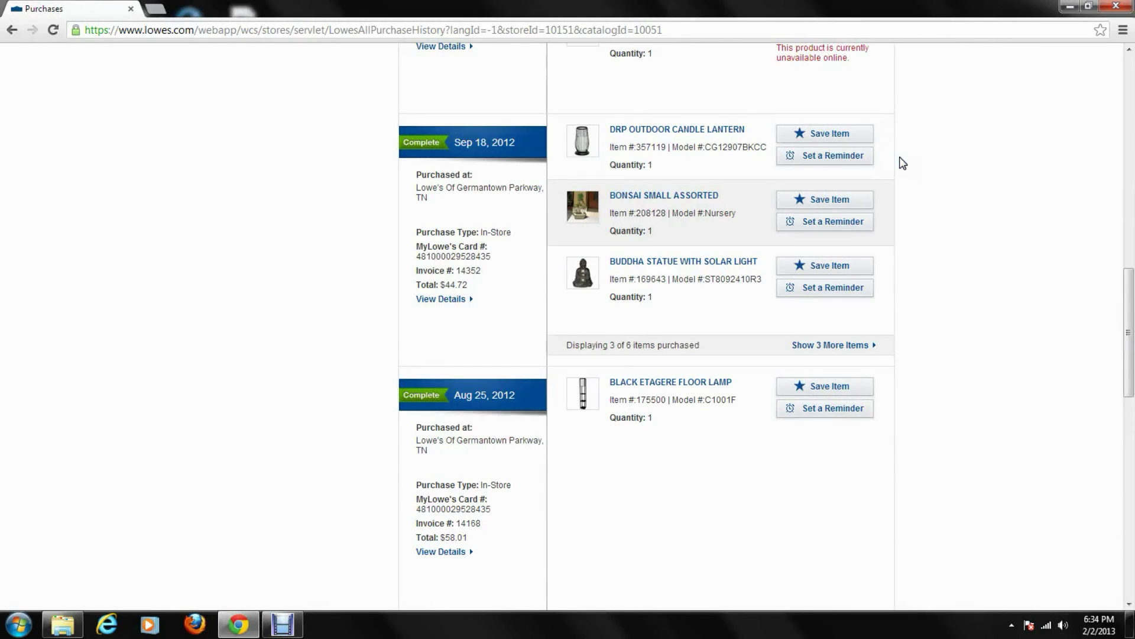
left_click(871, 139)
left_click(857, 137)
left_click(828, 134)
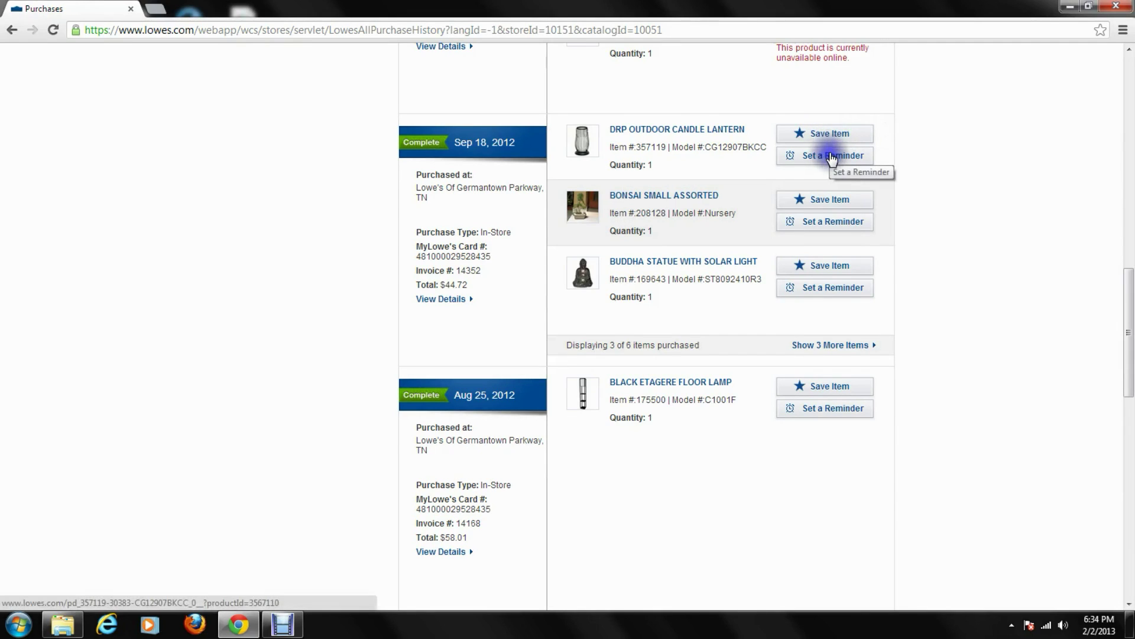
left_click(468, 272)
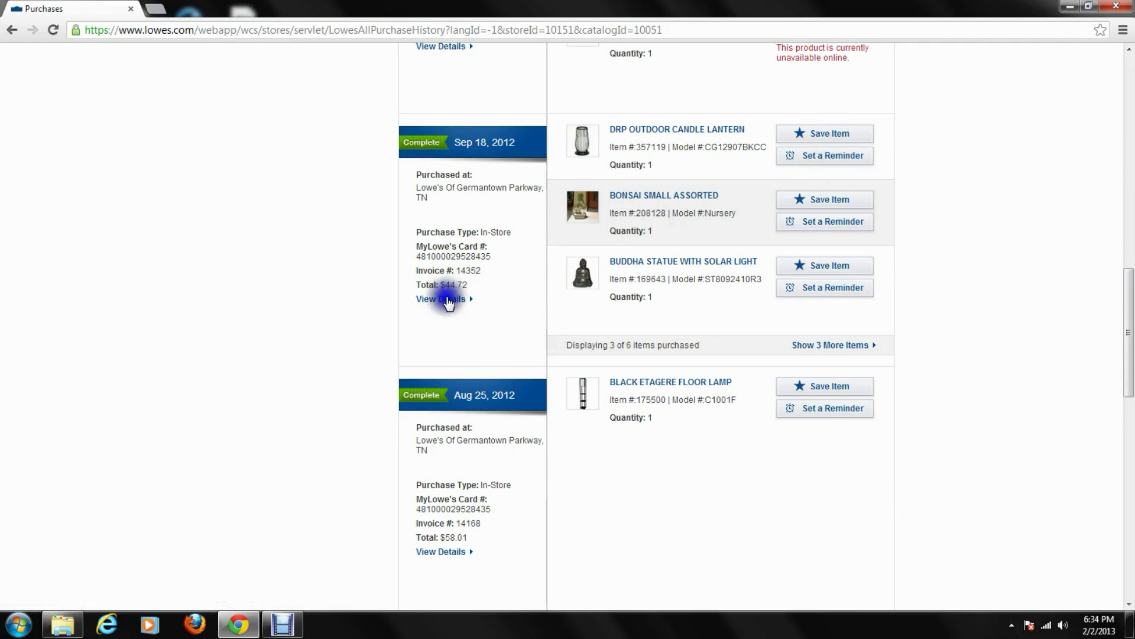
- Open the Sep 18, 2012 order's details and scroll to its purchased items
left_click(448, 300)
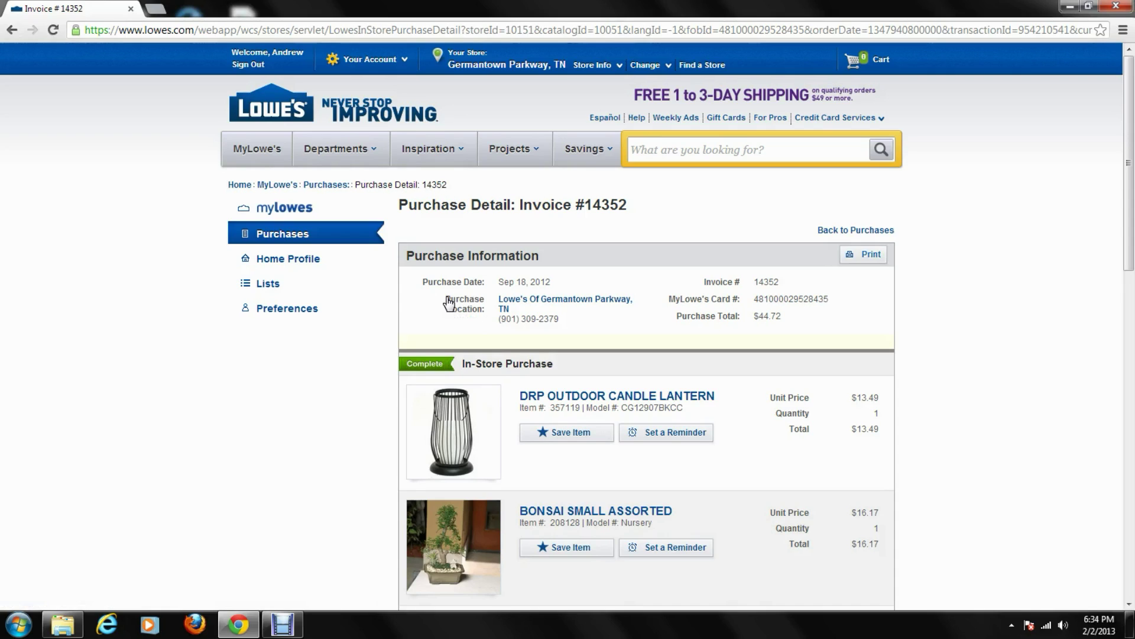
scroll(388, 310, "down", 1)
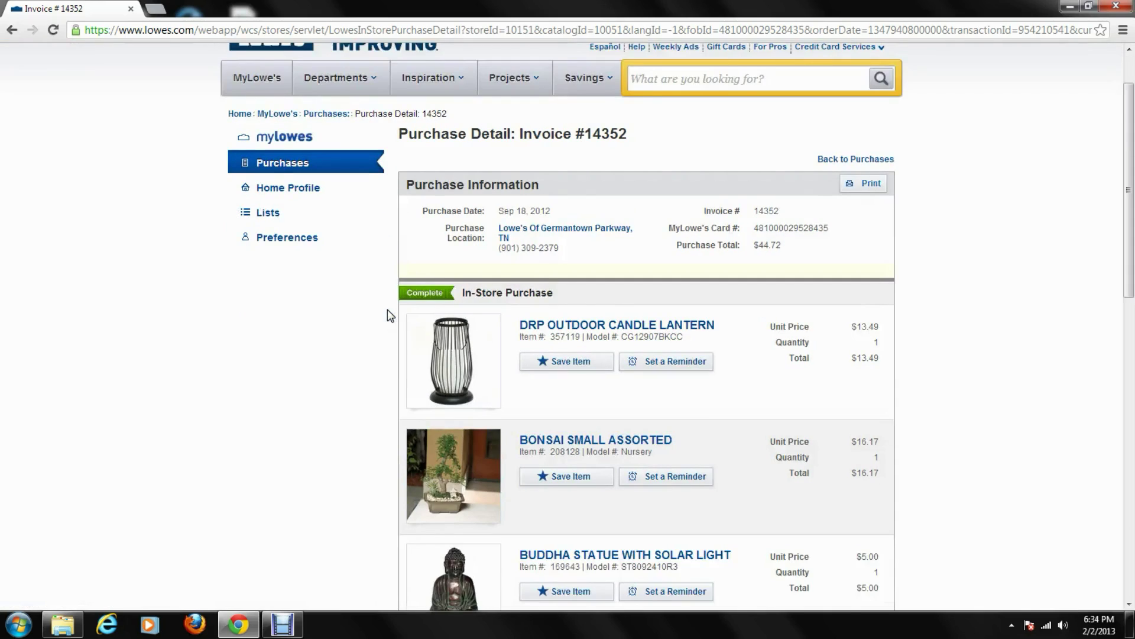
left_click(524, 362)
left_click(544, 362)
left_click(526, 362)
left_click(688, 371)
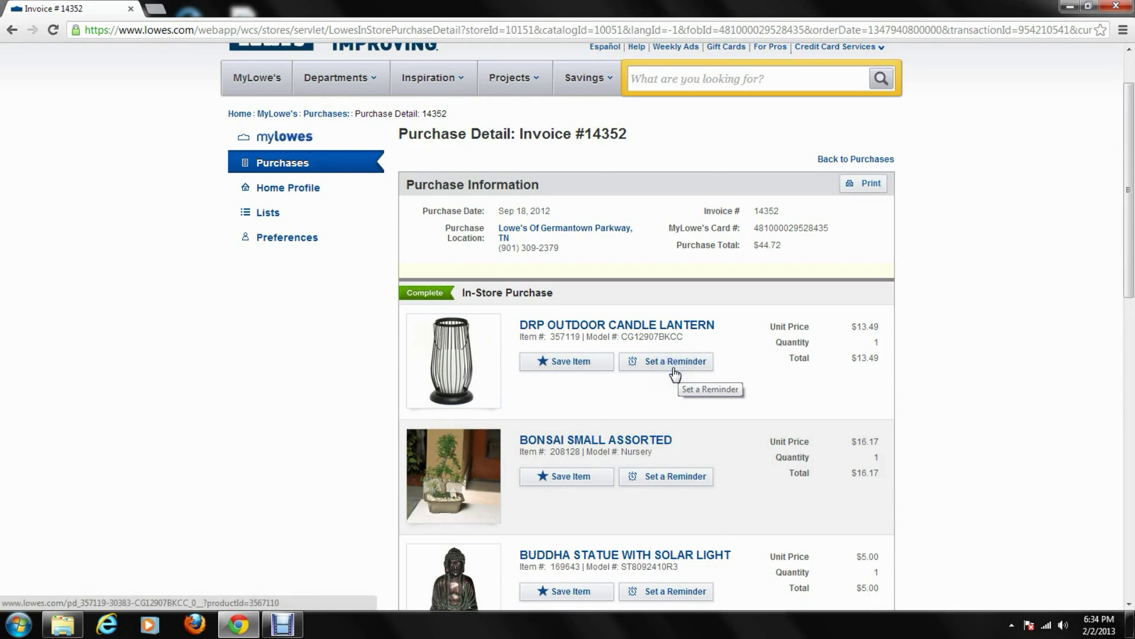
left_click(613, 362)
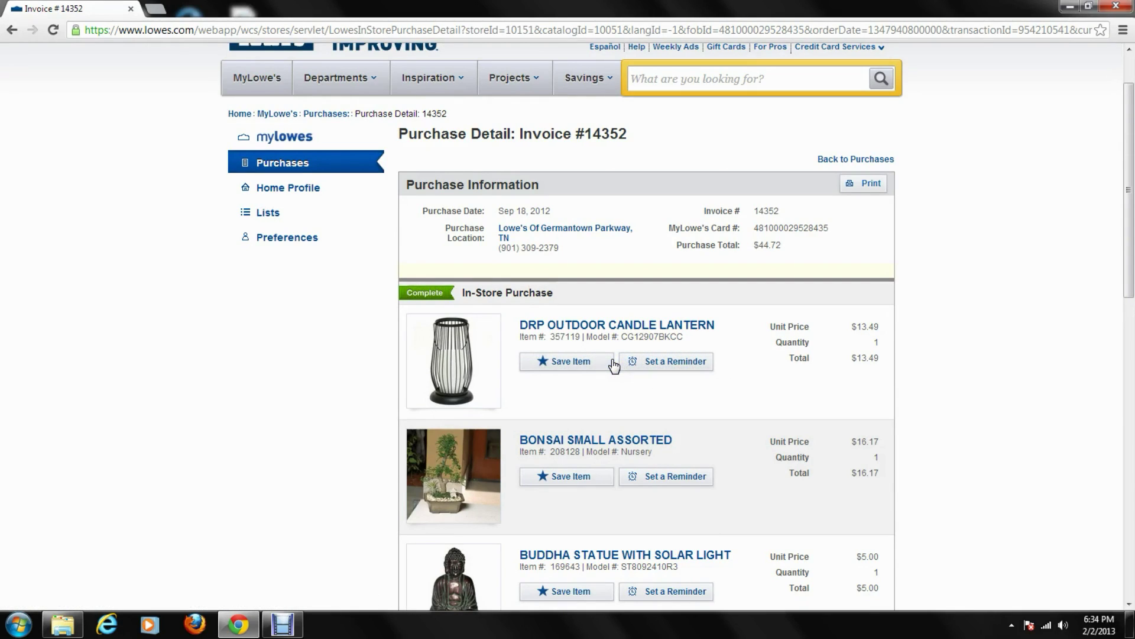
- Save the DRP Outdoor Candle Lantern to the Home Profile
left_click(586, 363)
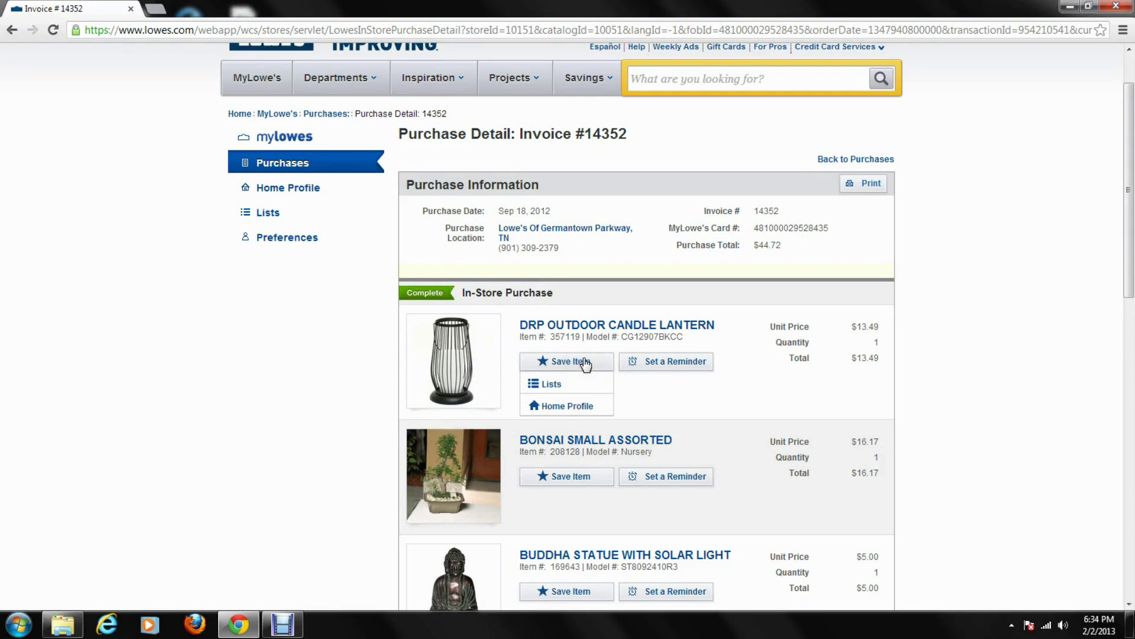
left_click(561, 410)
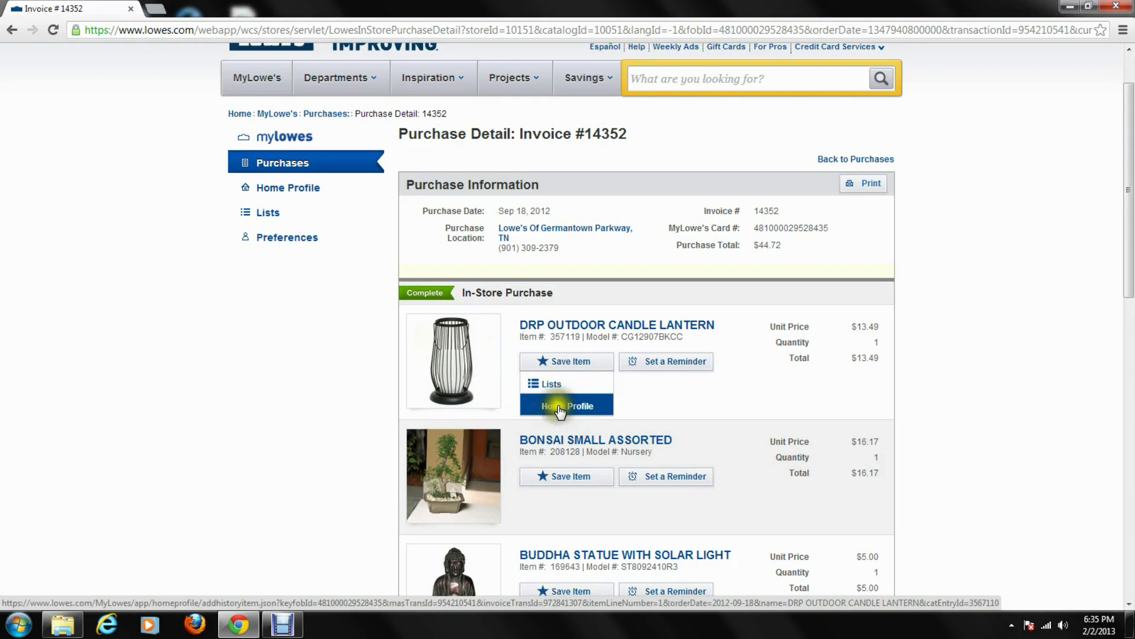
left_click(546, 366)
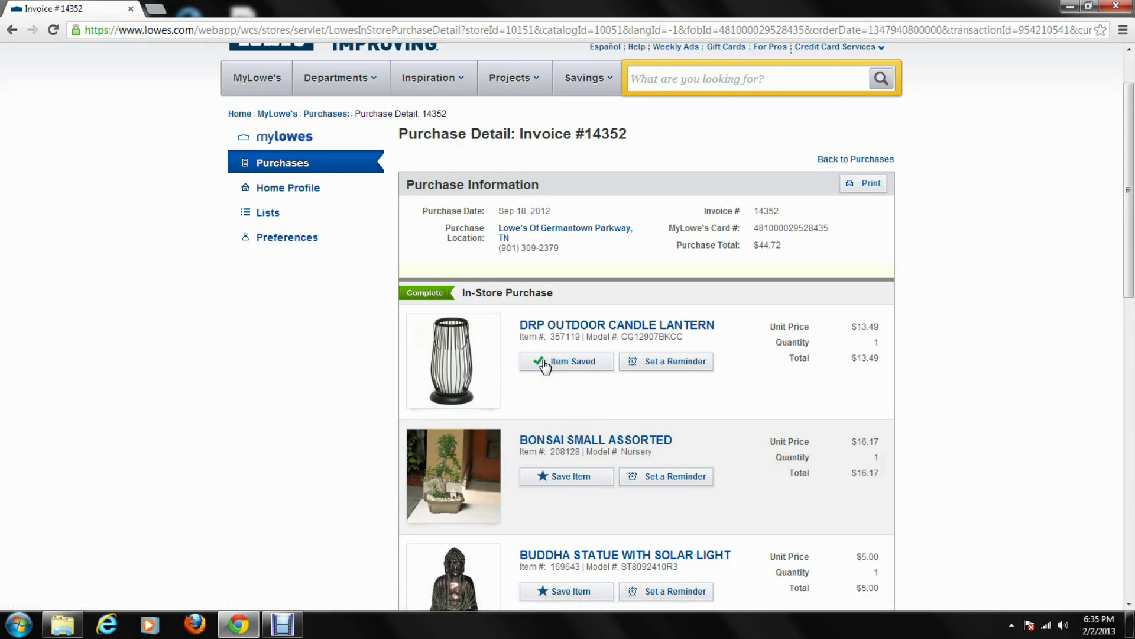
left_click(665, 361)
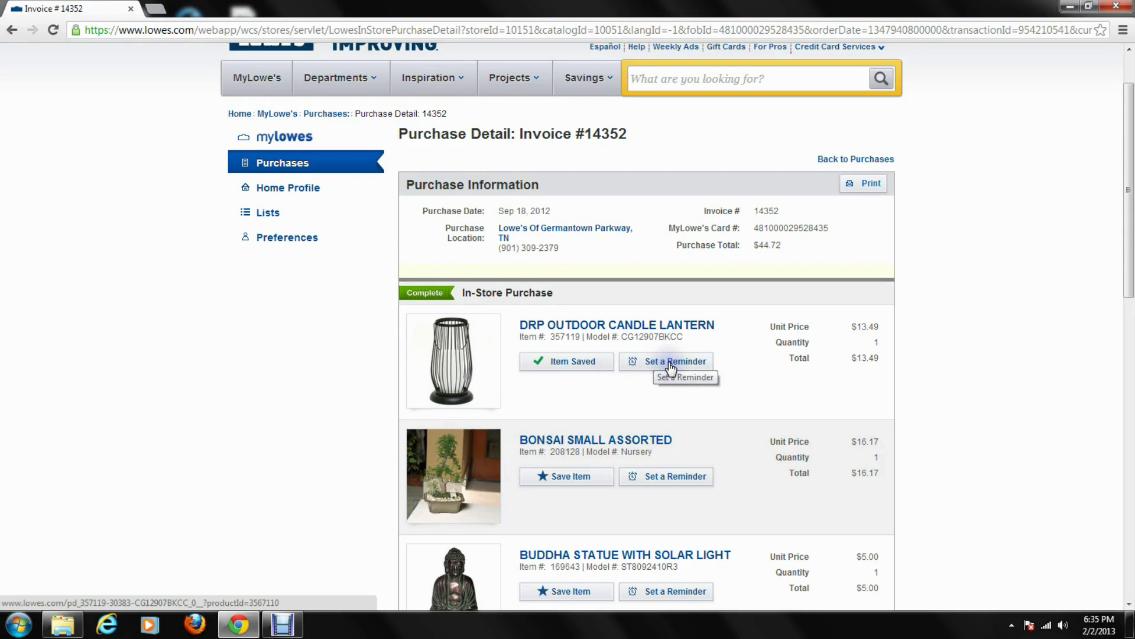
scroll(670, 367, "down", 10)
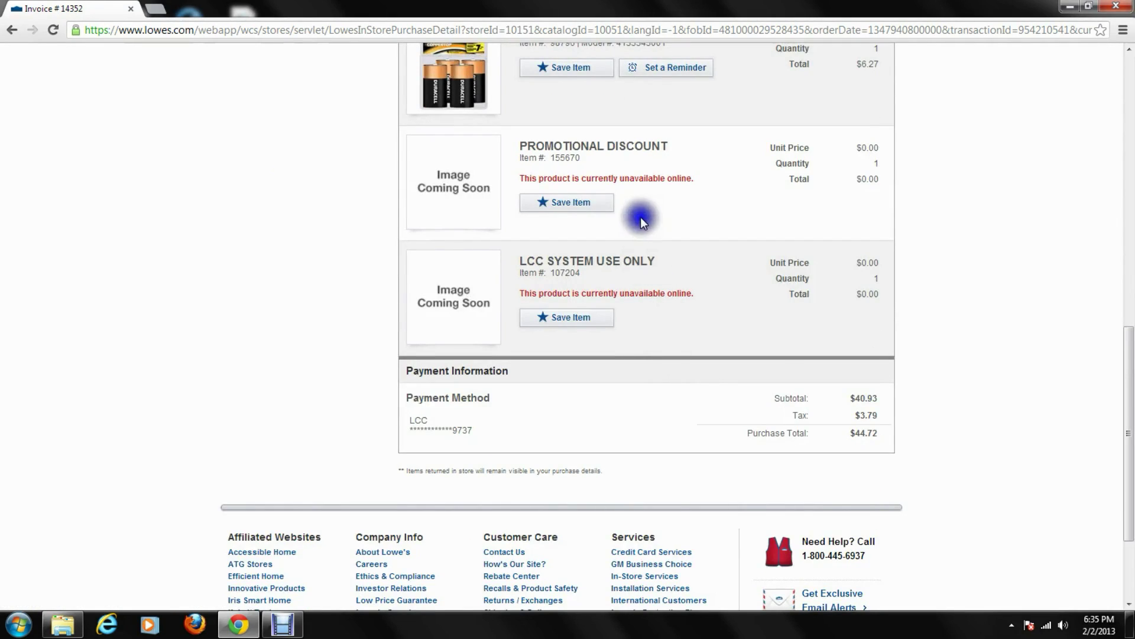
scroll(640, 218, "up", 1)
- Set a DURACELL D 4PK reminder repeating Every 3 Months from 5/3/2013, then close it
left_click(679, 145)
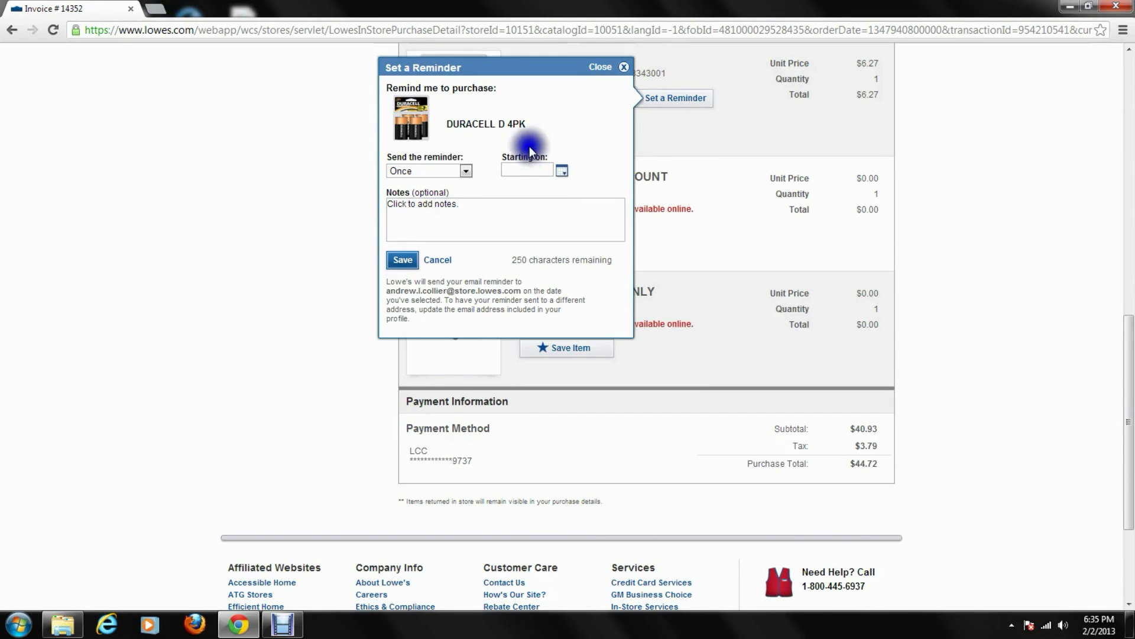
left_click(465, 173)
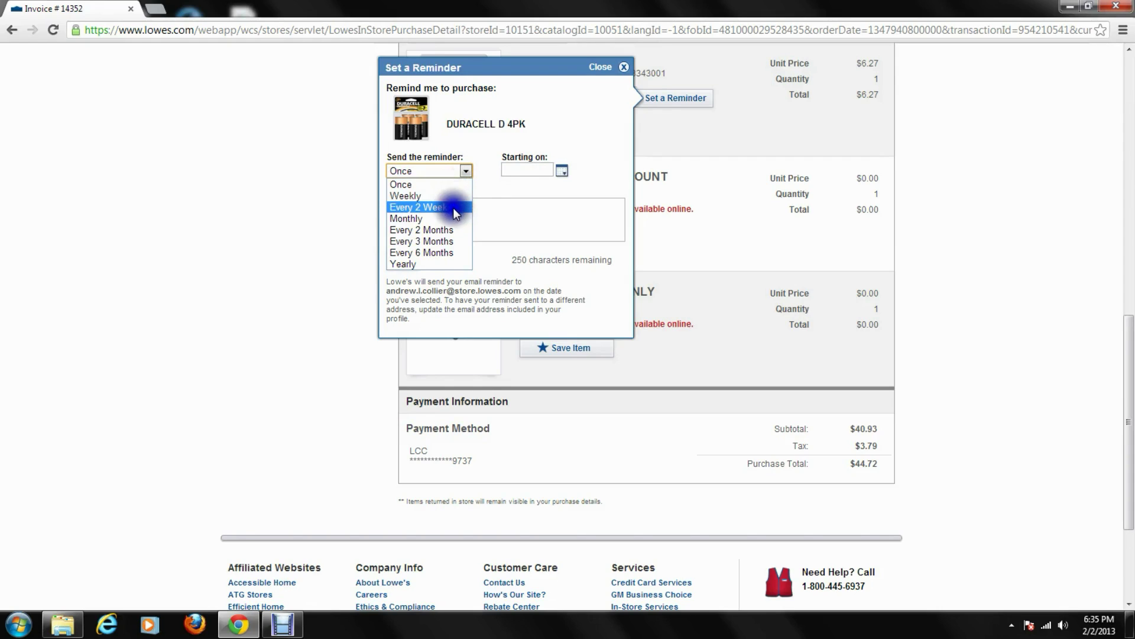
left_click(450, 237)
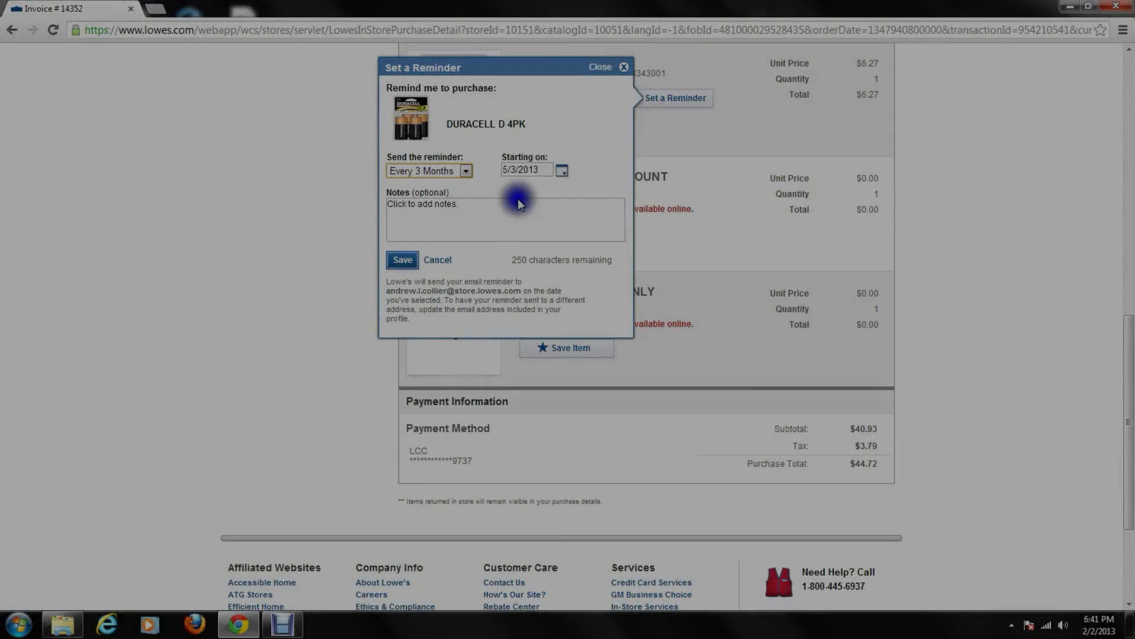
left_click(625, 67)
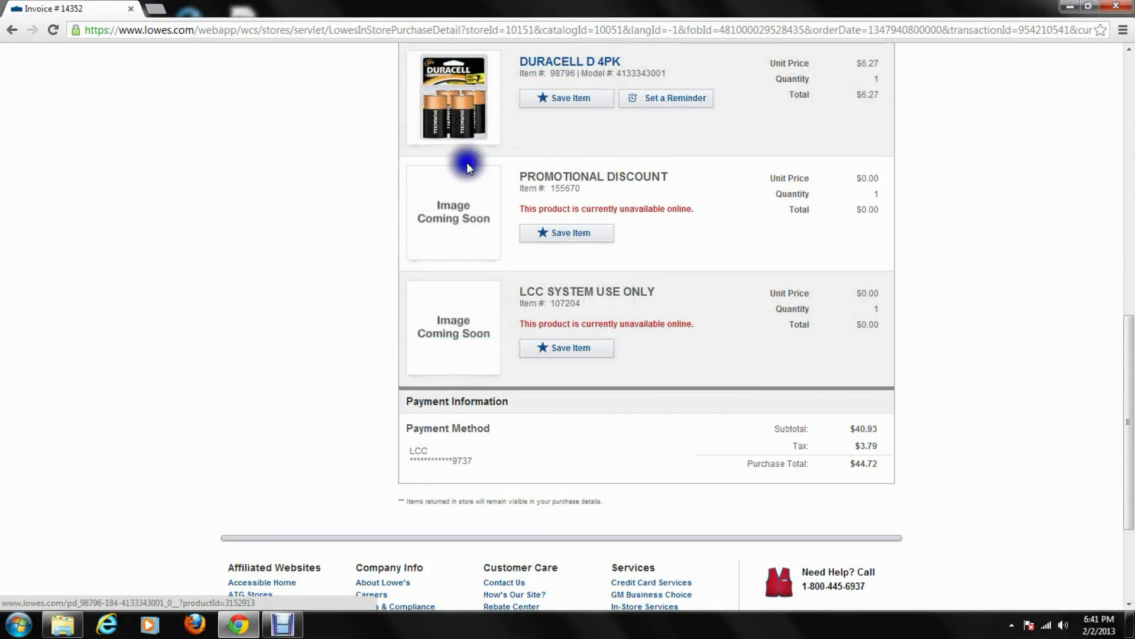
- Go back to the Purchases page and expand the Find / Add Purchases form
scroll(283, 314, "up", 10)
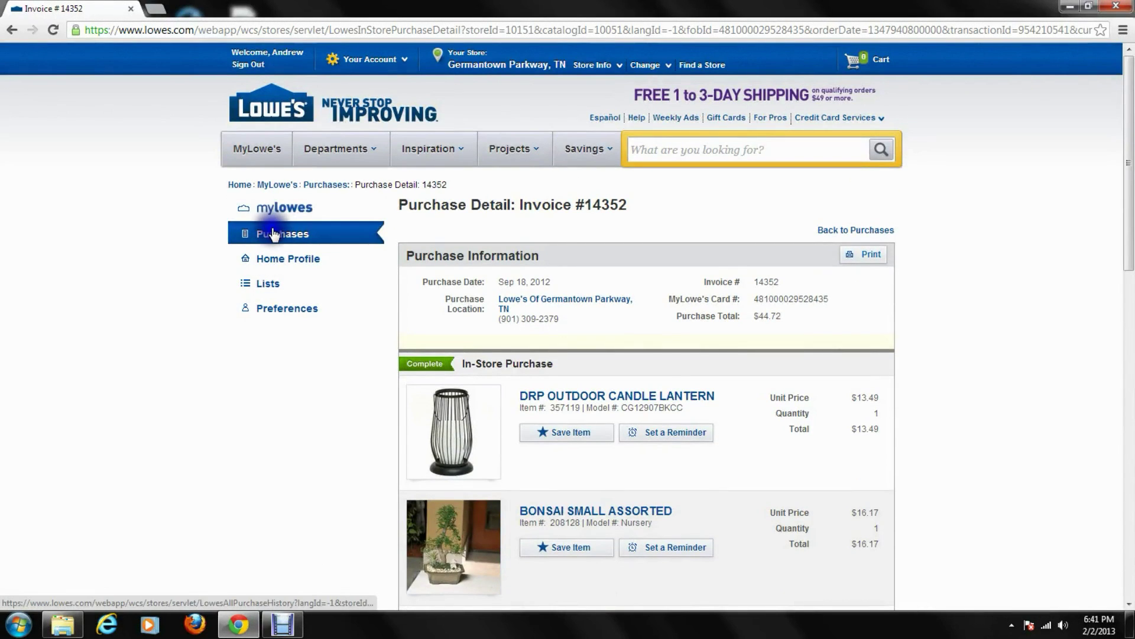
left_click(273, 234)
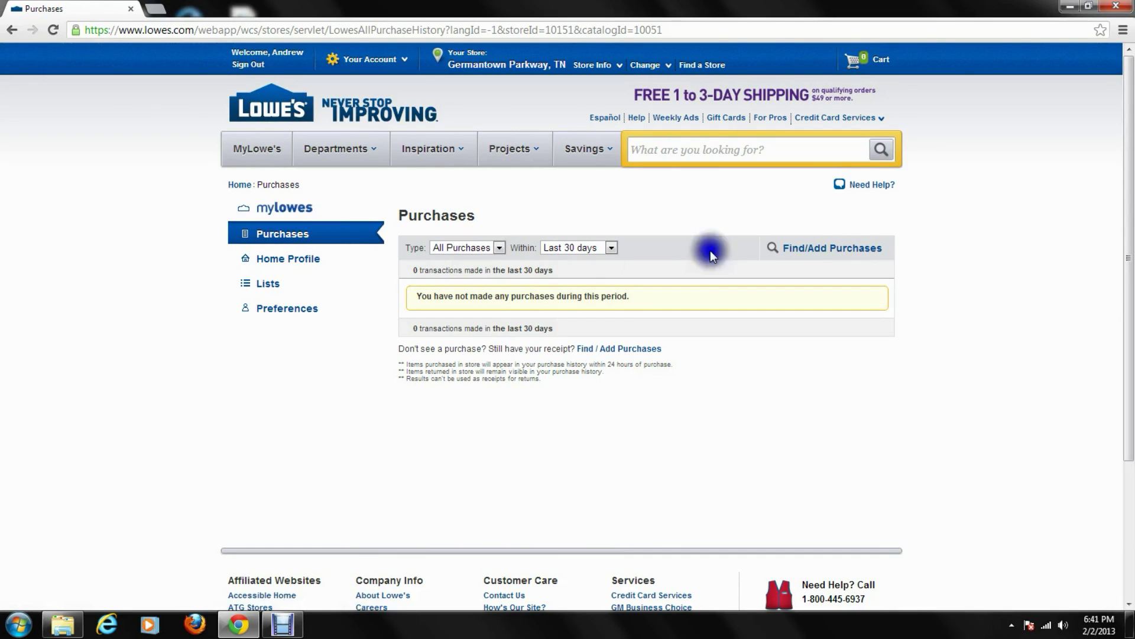
left_click(846, 249)
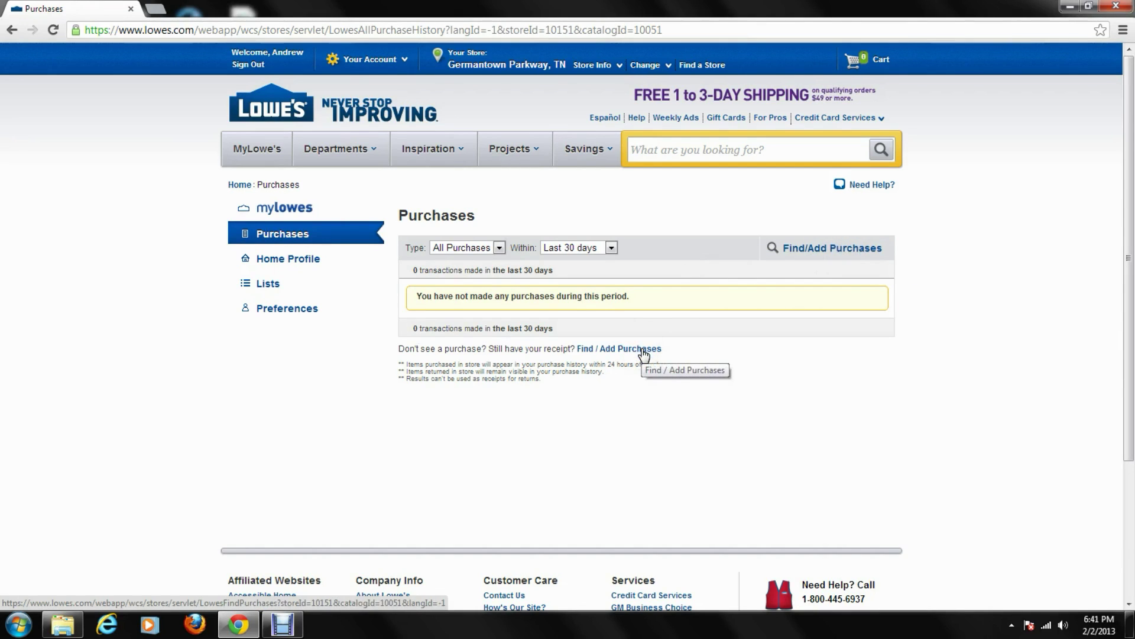
left_click(829, 248)
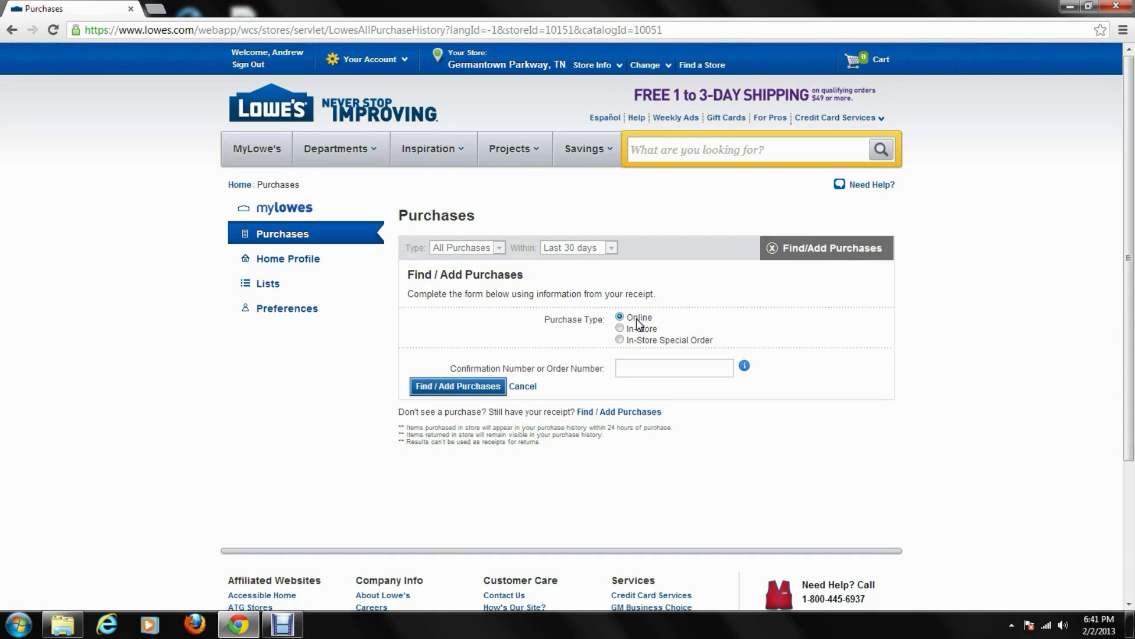
- Check where the order number appears on a receipt, then switch purchase type to In-Store
left_click(744, 367)
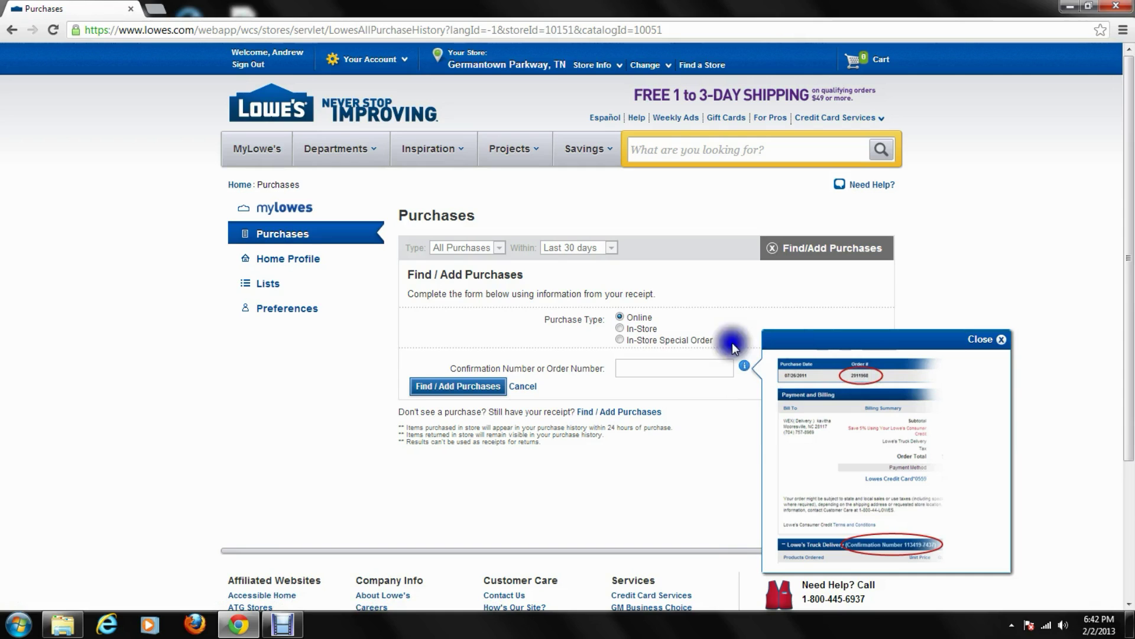
left_click(620, 329)
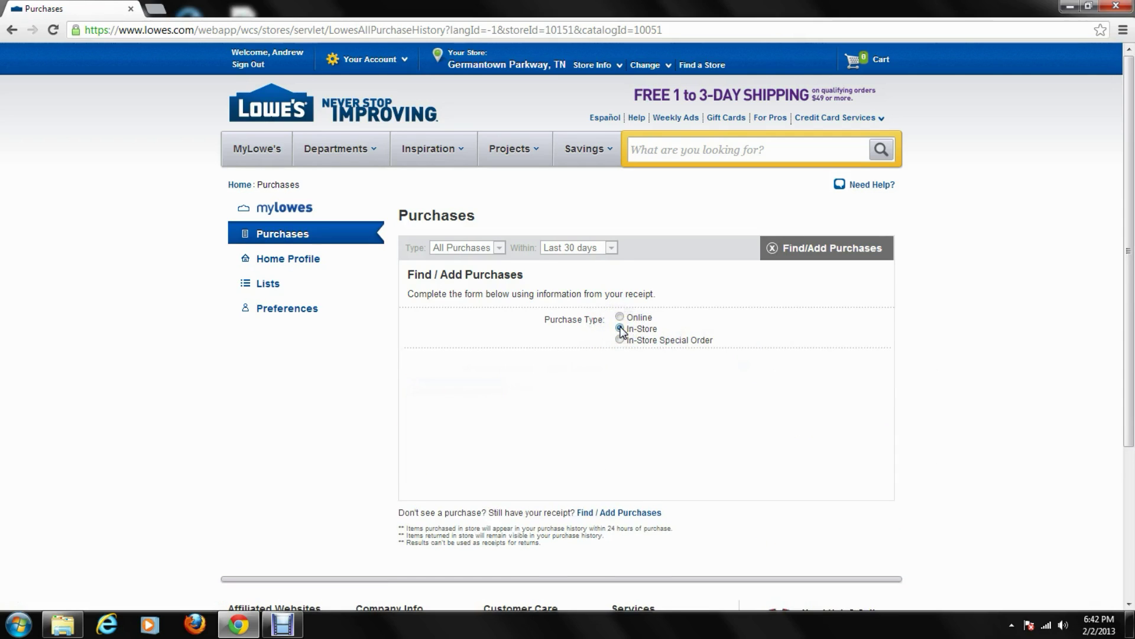
left_click(745, 402)
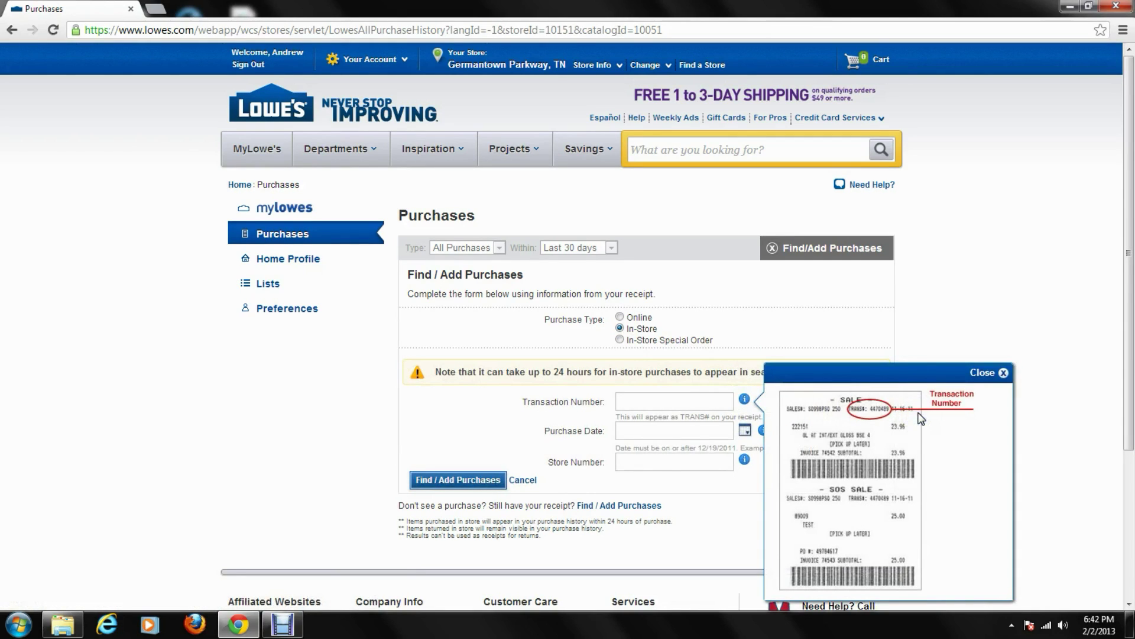
left_click(1003, 372)
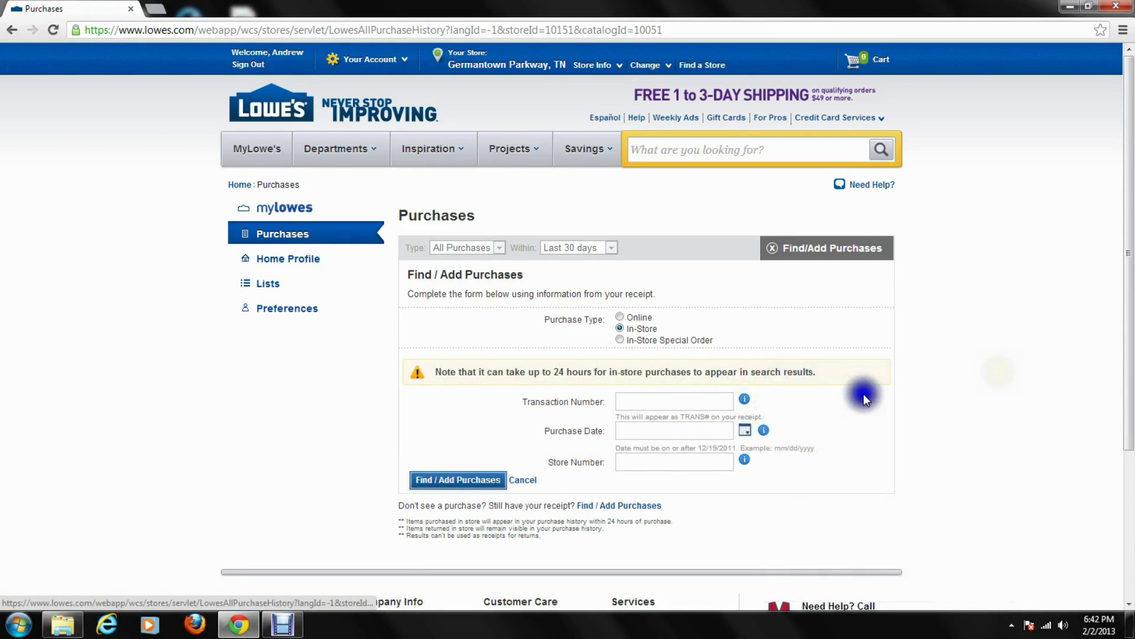
left_click(764, 430)
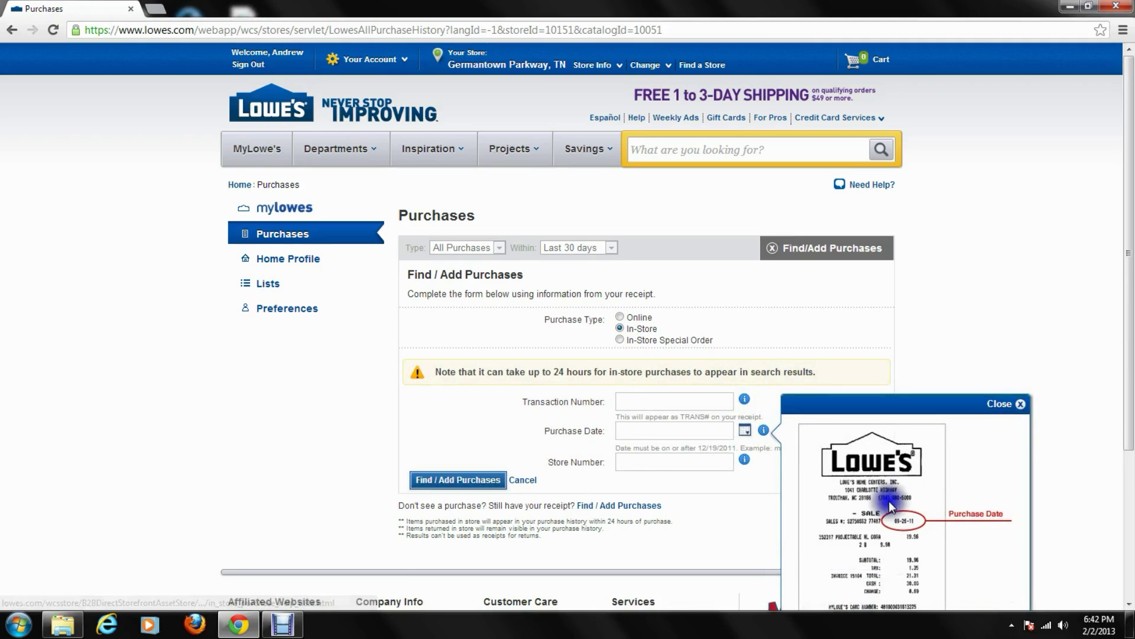
scroll(984, 502, "down", 3)
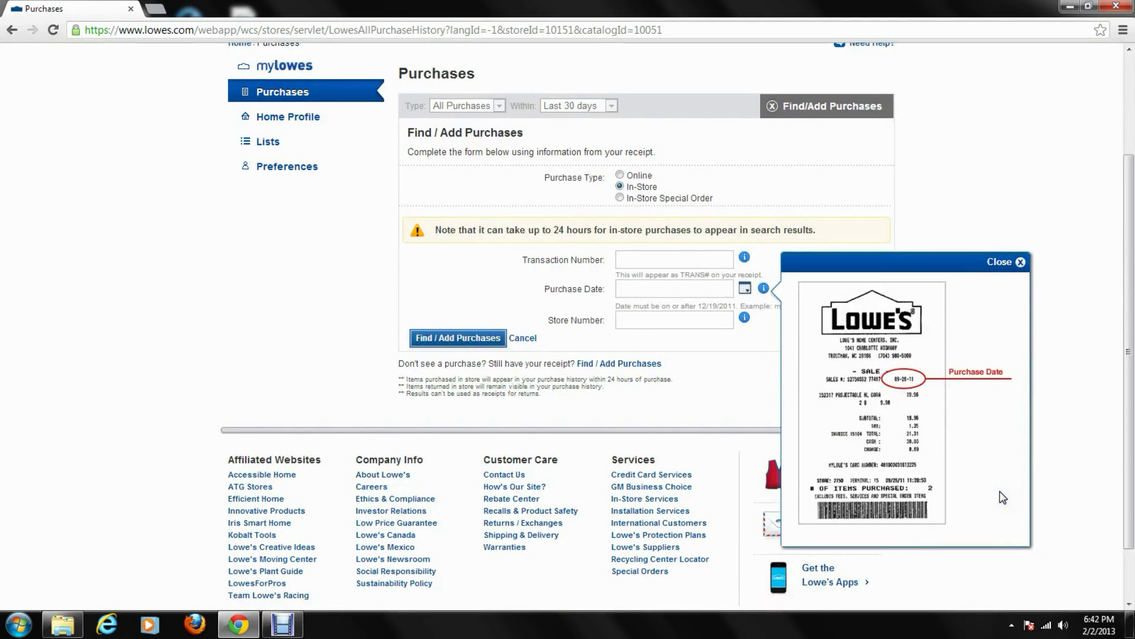
left_click(1022, 263)
left_click(744, 317)
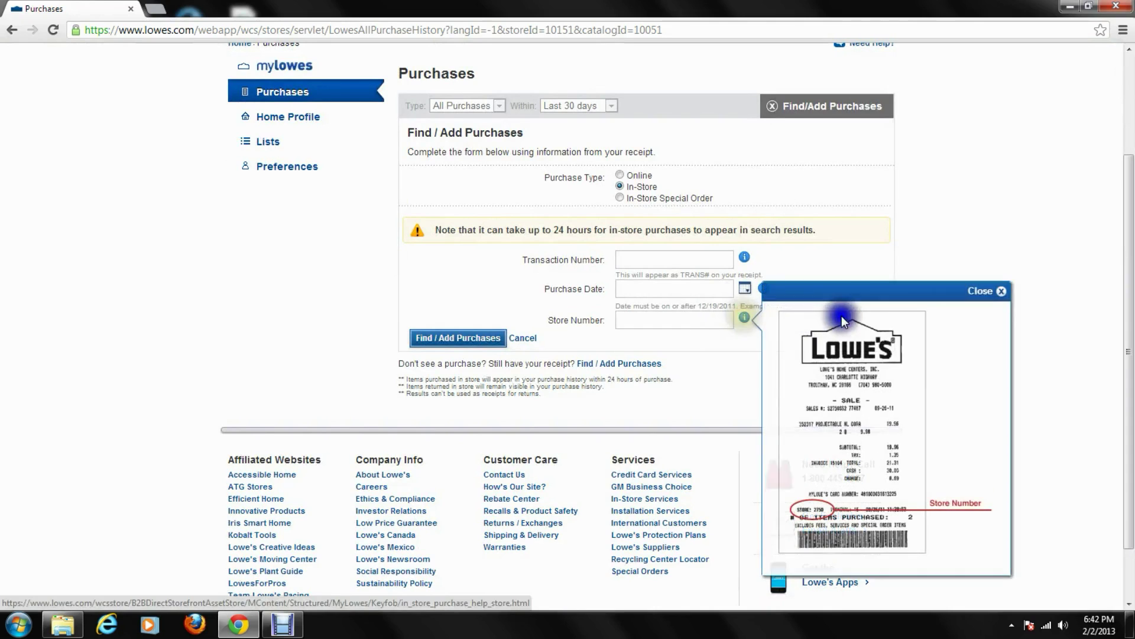
scroll(988, 332, "down", 2)
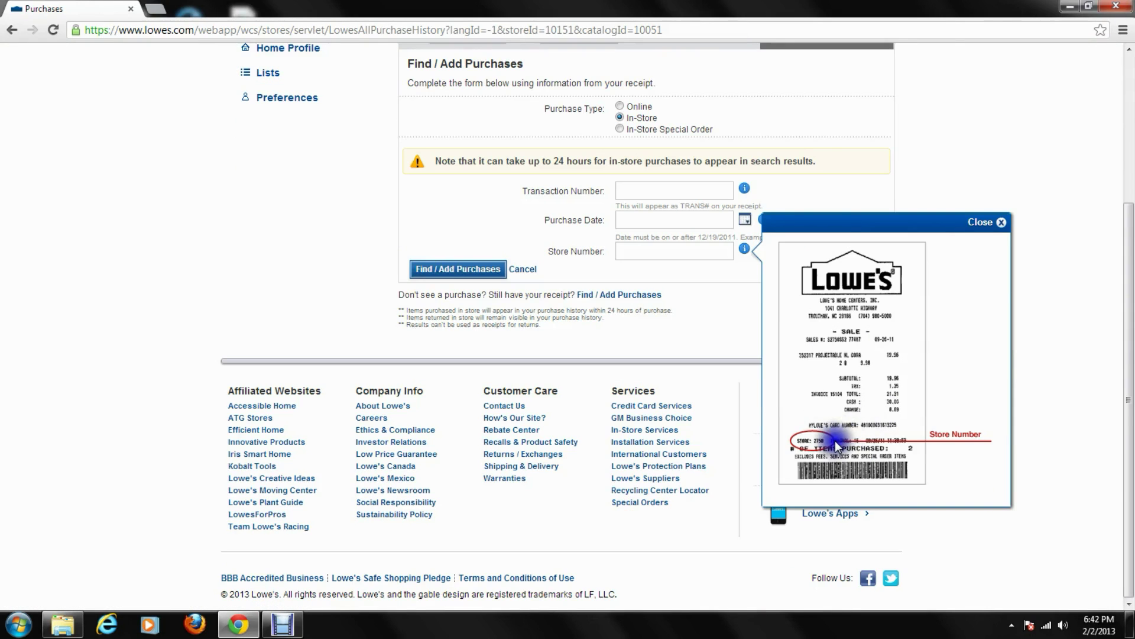
left_click(1000, 222)
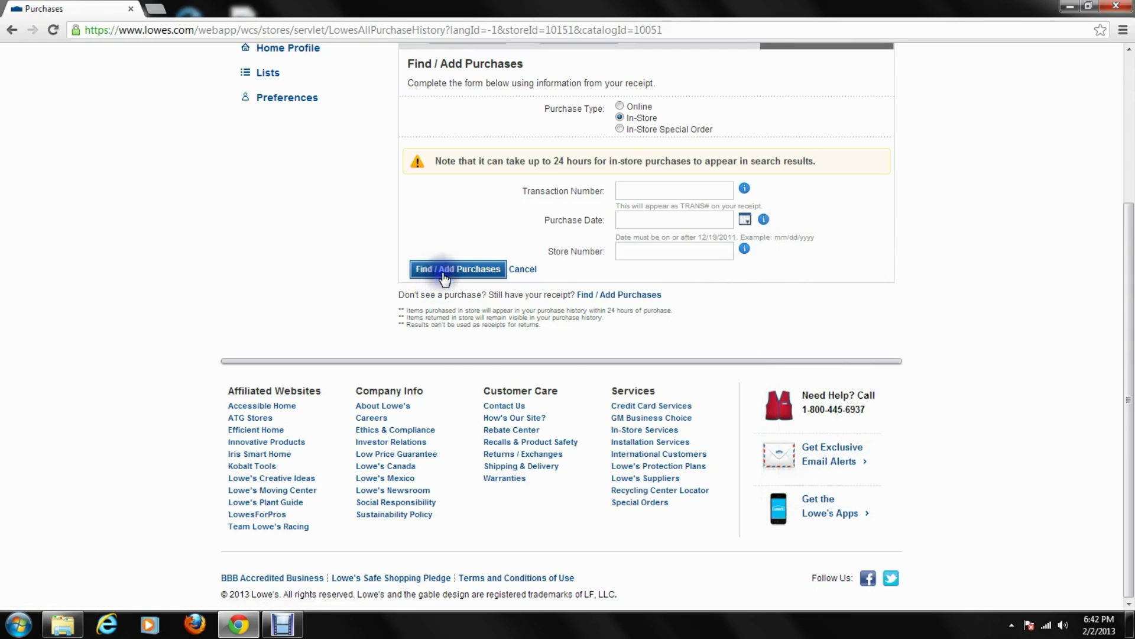
scroll(612, 177, "up", 1)
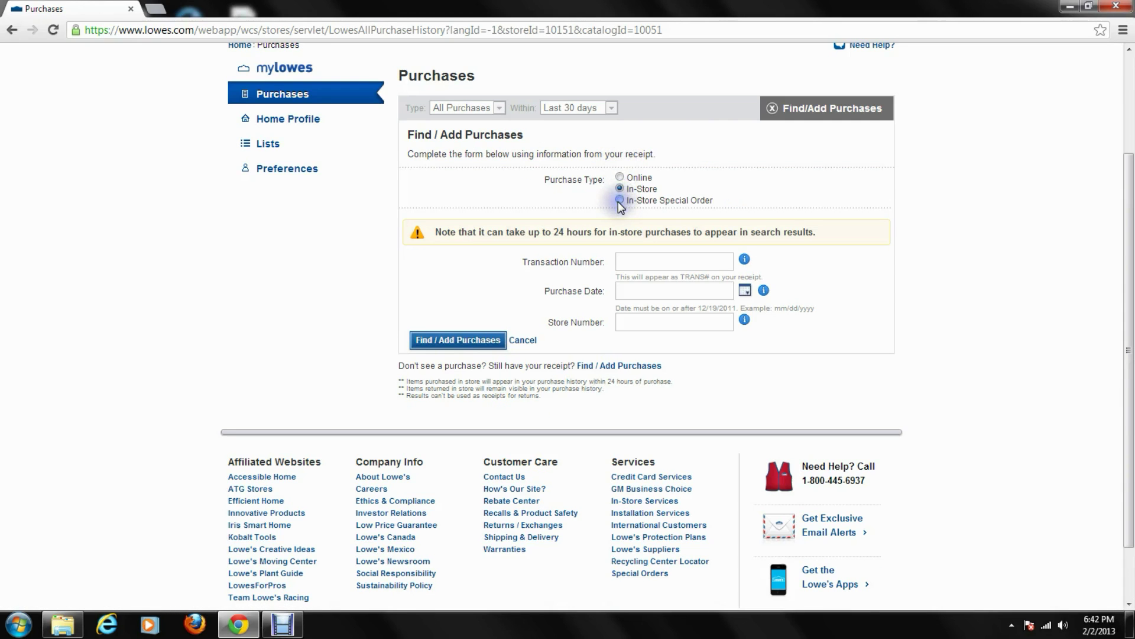
left_click(620, 201)
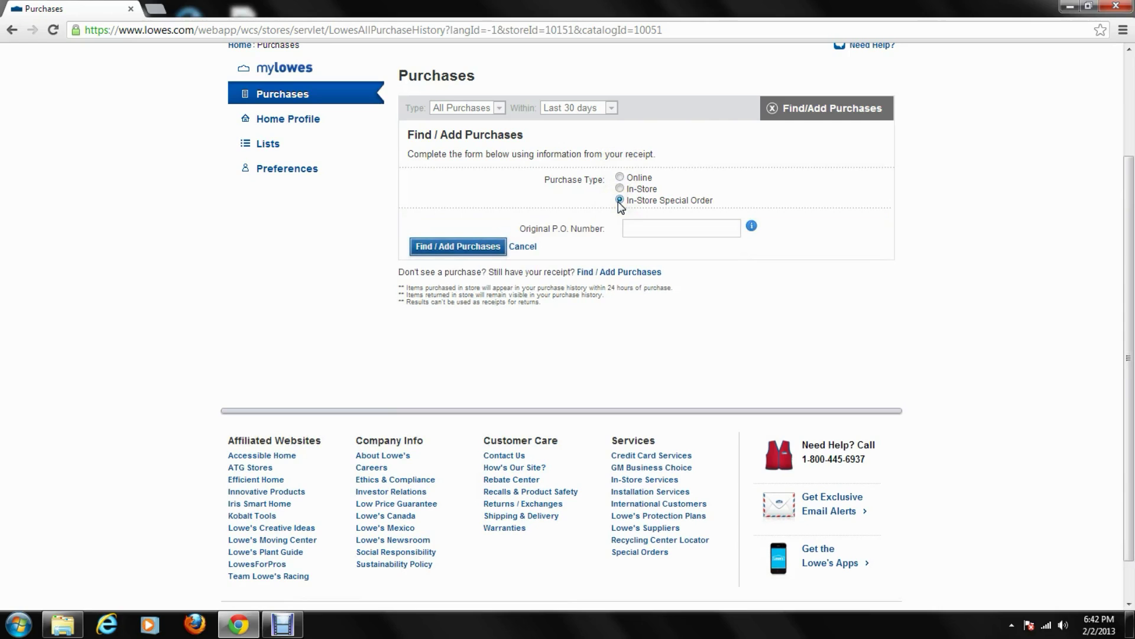
- View and close the P.O. number receipt example, then switch purchase type back to Online
left_click(752, 226)
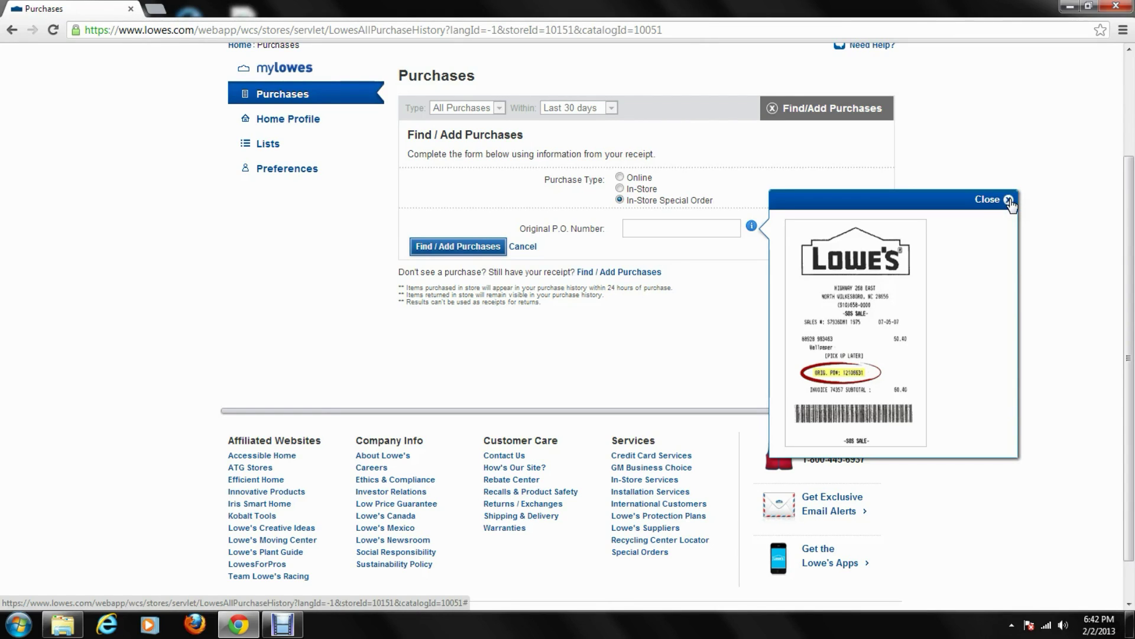
left_click(1009, 200)
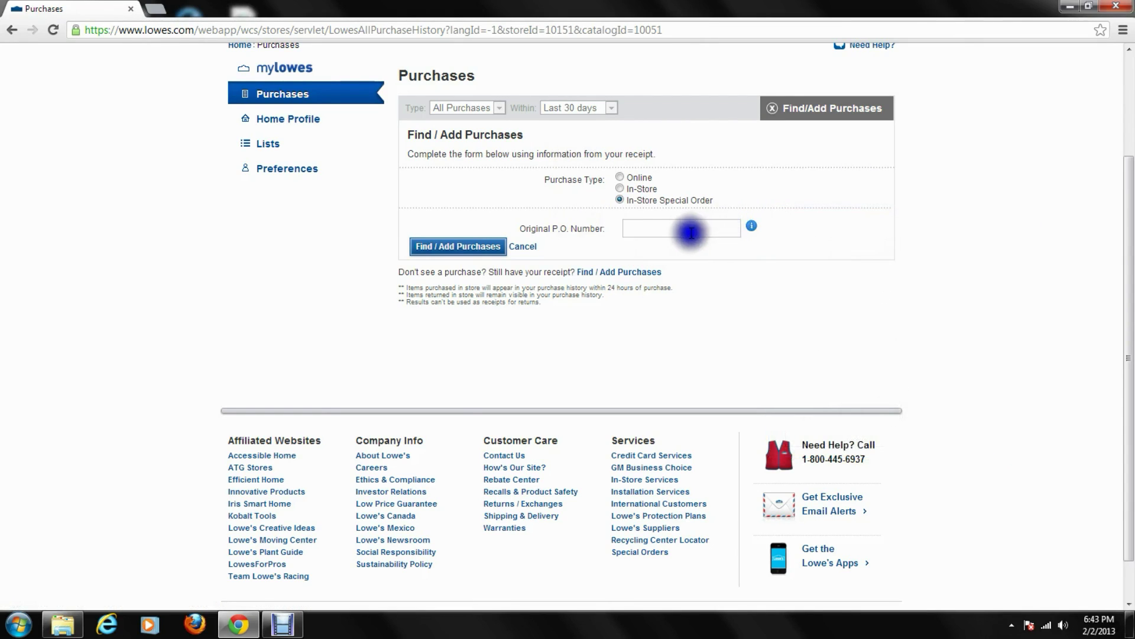
left_click(620, 177)
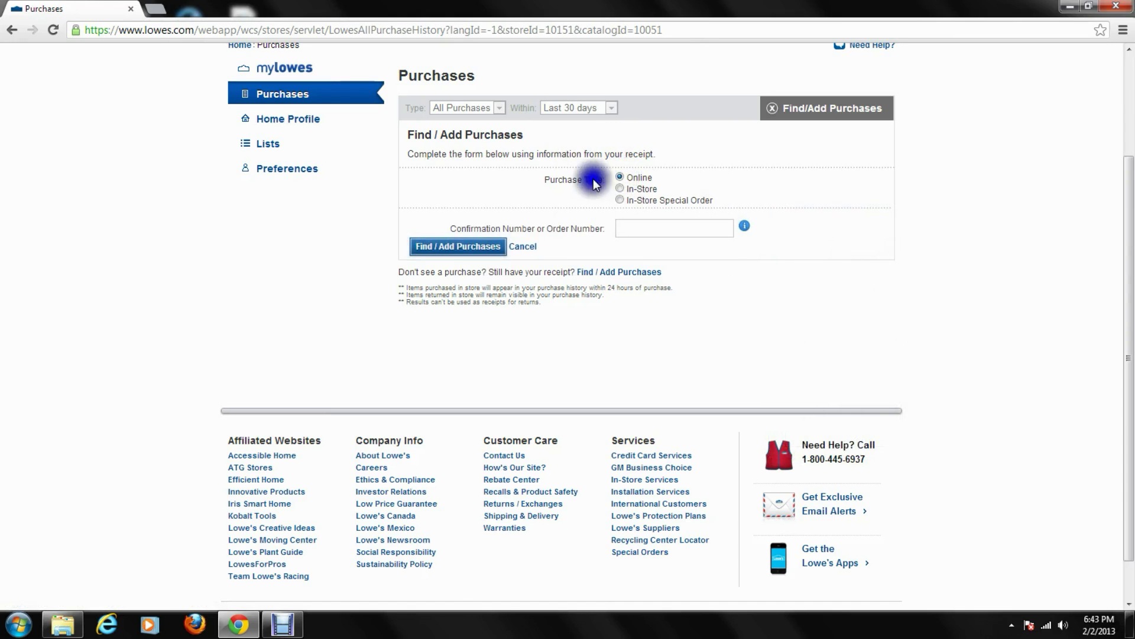